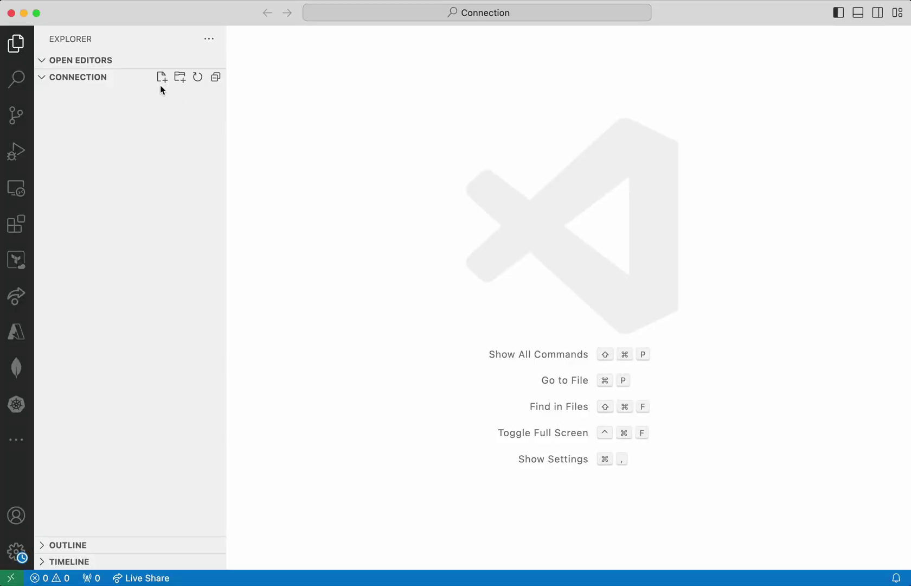
- Create a .env file in the Connection folder containing MONGODB_URI=""
{"action": "left_click", "coordinate": [162, 77]}
{"action": "type", "text": ".env"}
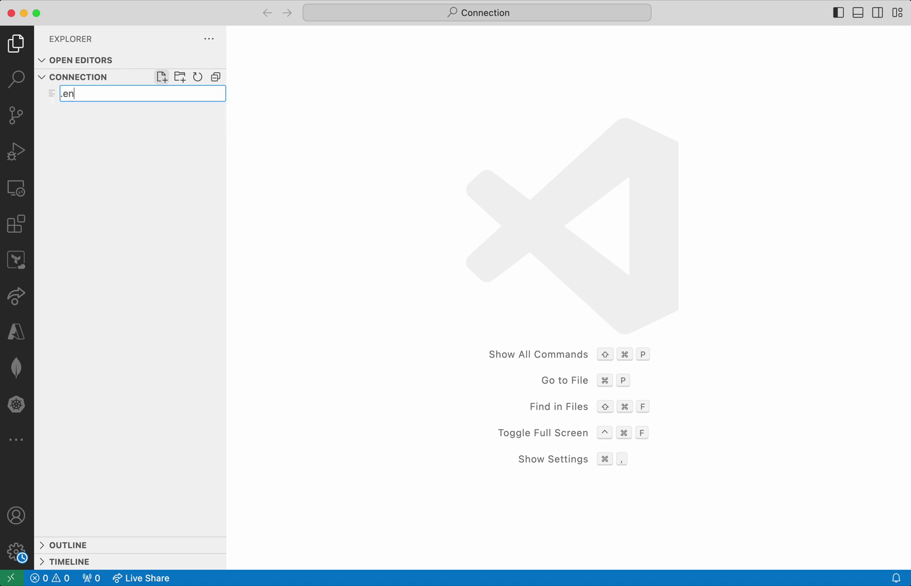
{"action": "key", "text": "Return"}
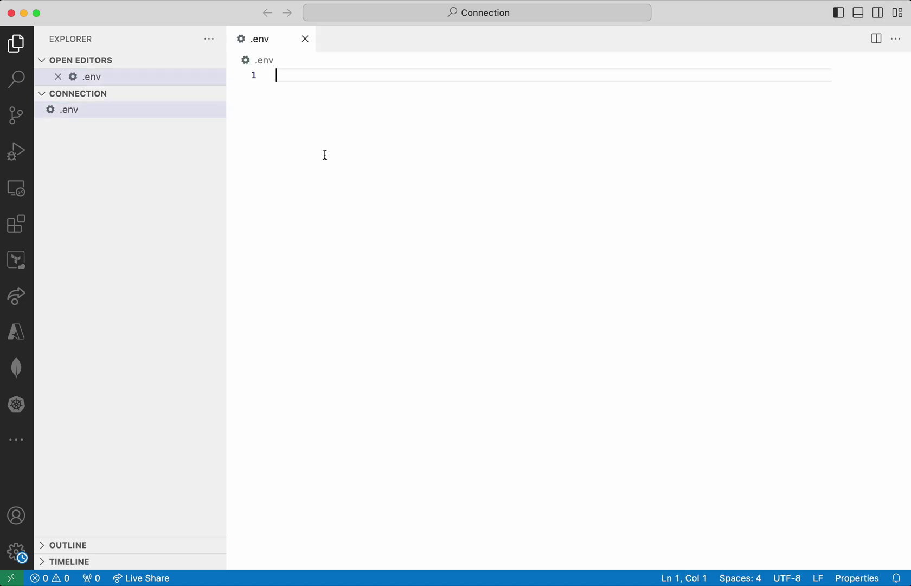
{"action": "type", "text": "MONGOD"}
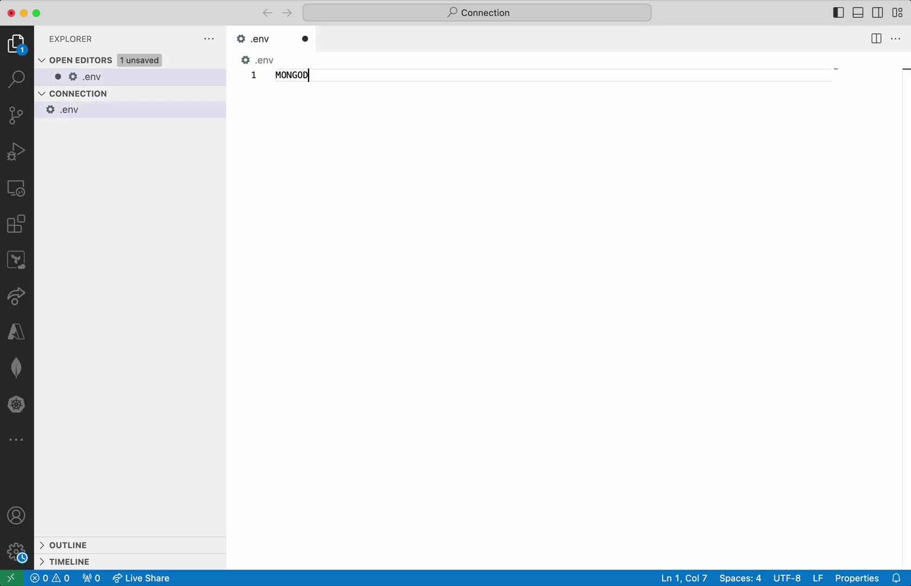
{"action": "type", "text": "B_URI=\""}
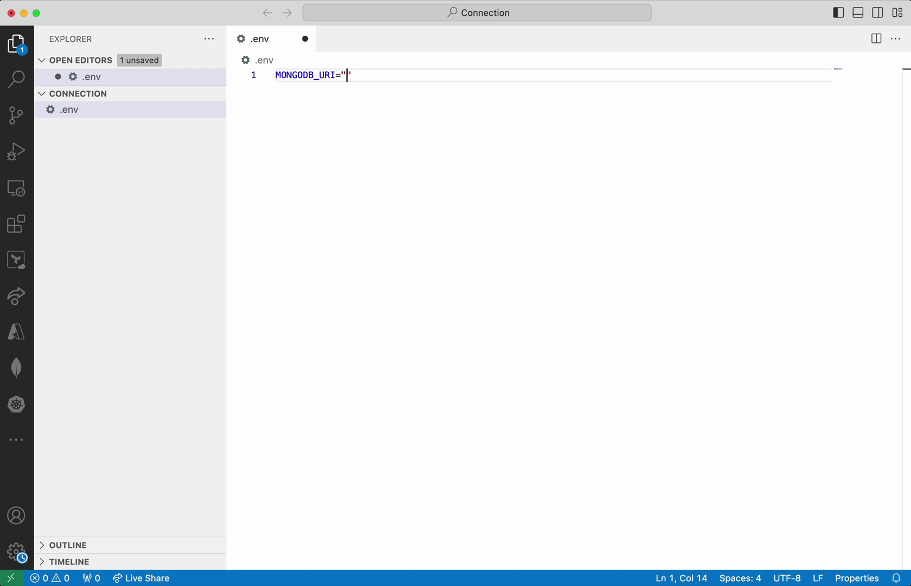
{"action": "key", "text": "super+Tab"}
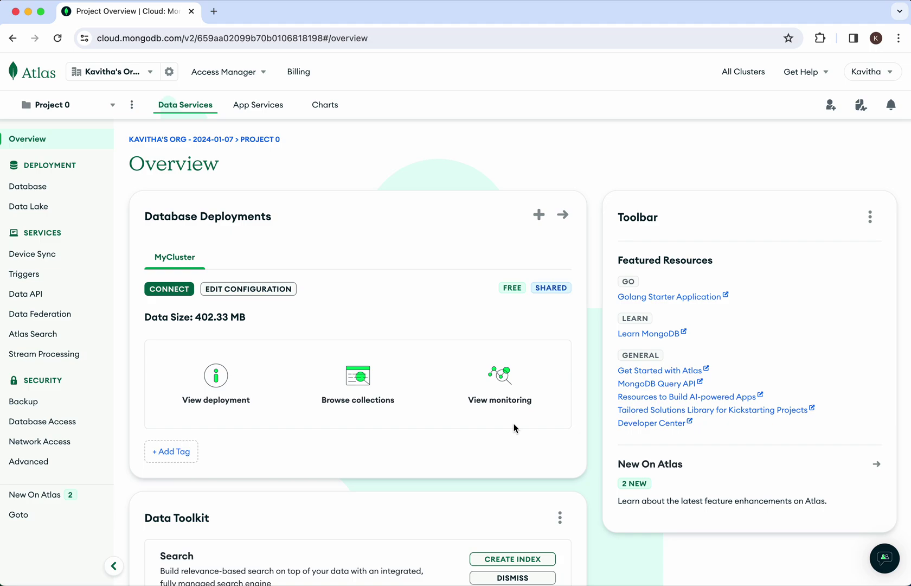
- Copy MyCluster's Node.js driver connection string from Atlas's Drivers connect option
{"action": "left_click", "coordinate": [163, 292]}
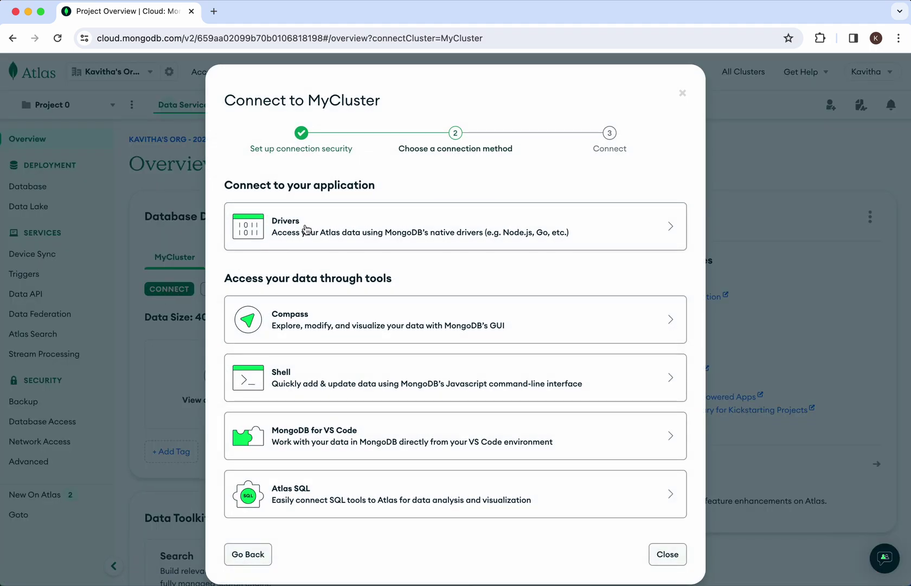
{"action": "left_click", "coordinate": [305, 228]}
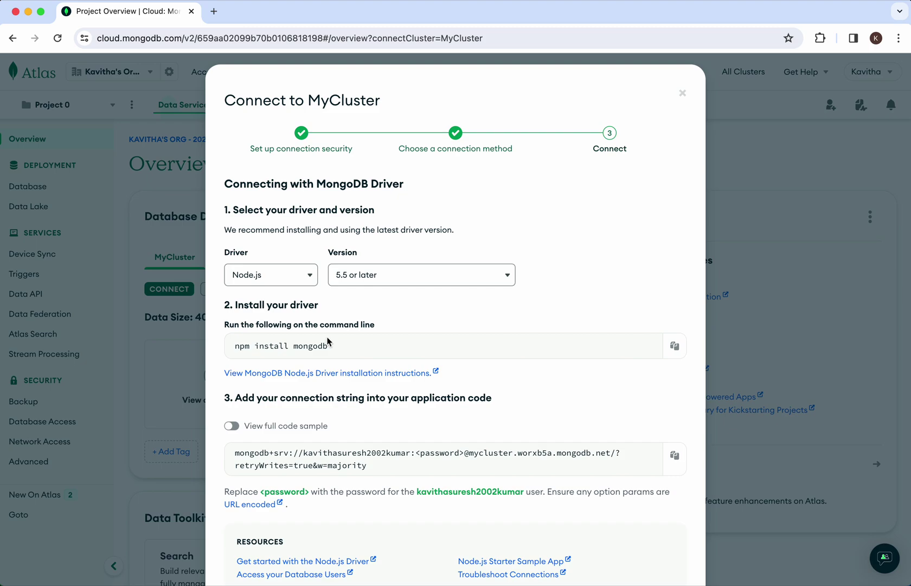
{"action": "left_click", "coordinate": [675, 457]}
- Paste the Atlas connection string into MONGODB_URI, then save and close .env
{"action": "key", "text": "super+Tab"}
{"action": "key", "text": "super+v"}
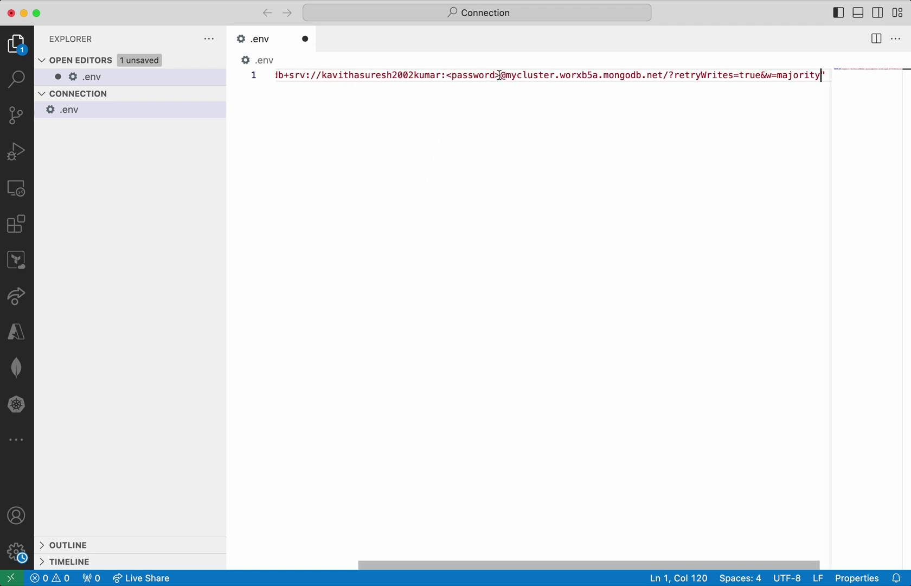
{"action": "key", "text": "super+s"}
{"action": "key", "text": "super+w"}
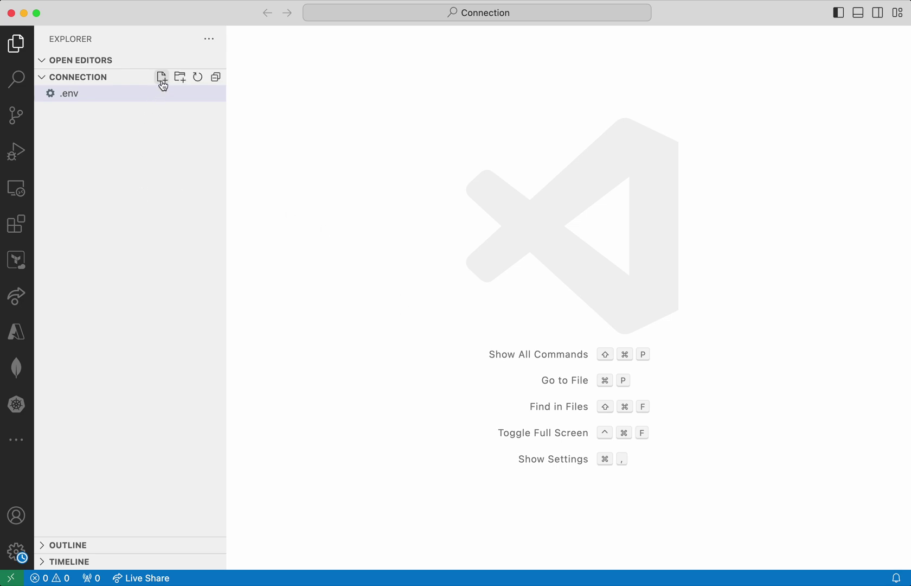
{"action": "left_click", "coordinate": [161, 77]}
{"action": "type", "text": "app.js"}
- Name the new file app.js and add a require line importing MongoClient from mongodb
{"action": "key", "text": "Return"}
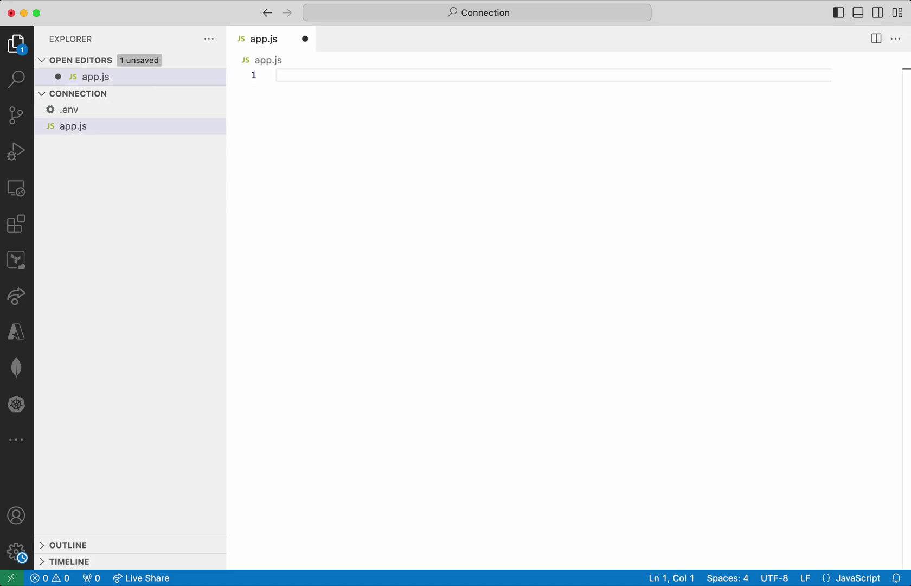
{"action": "type", "text": "const { MongoClient "}
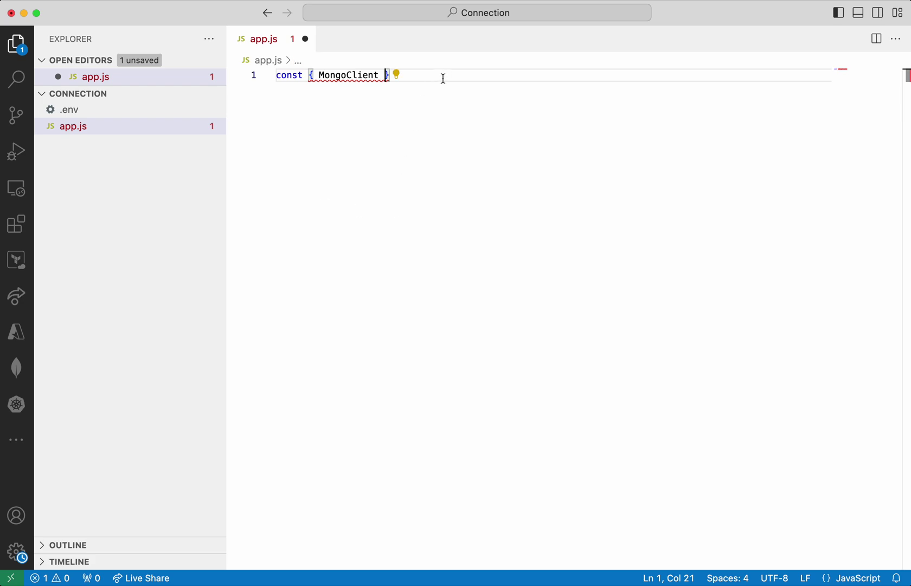
{"action": "type", "text": "} = require("}
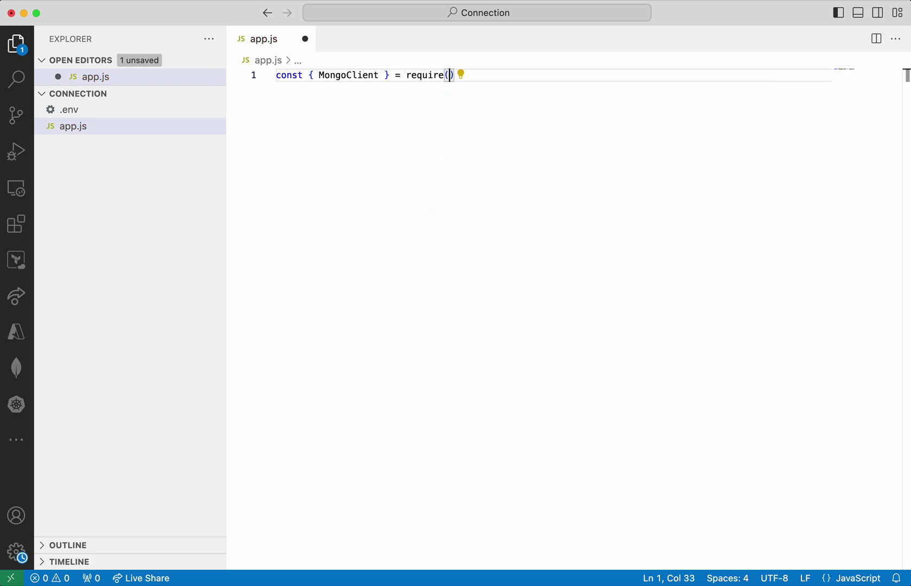
{"action": "type", "text": "'mongodb"}
{"action": "key", "text": "Right"}
{"action": "left_click", "coordinate": [518, 74]}
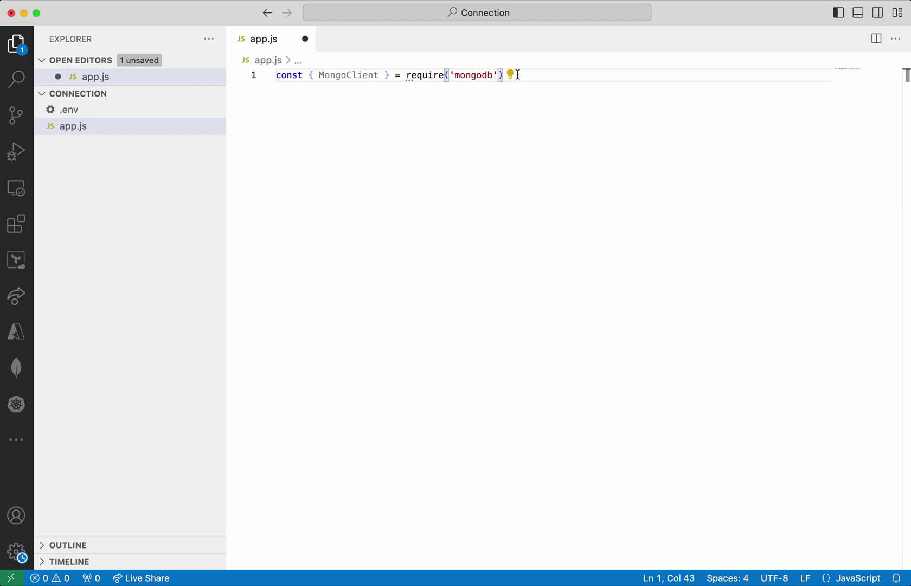
{"action": "key", "text": "Return"}
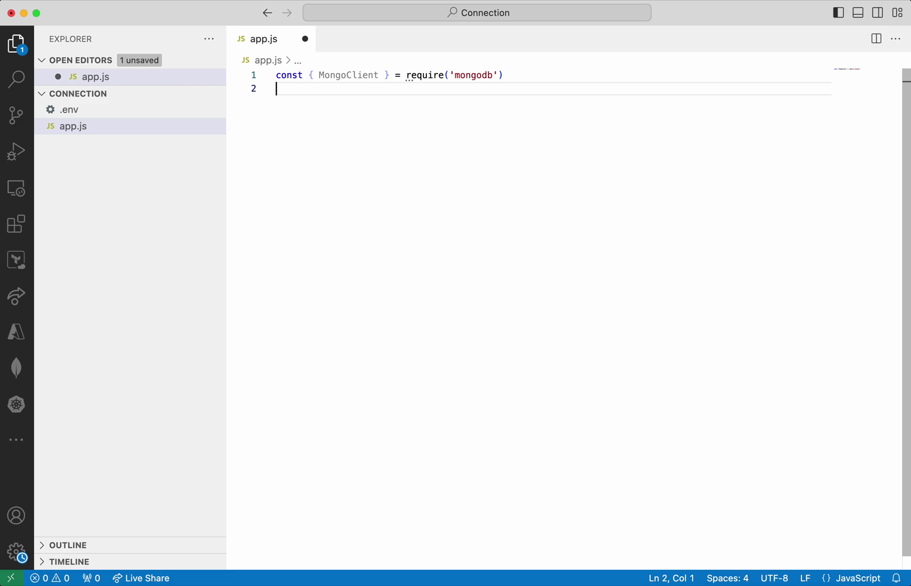
{"action": "type", "text": "reqrequire"}
{"action": "type", "text": "('dot"}
- Load dotenv and define const uri = process.env.MONGODB_URI
{"action": "key", "text": "Tab"}
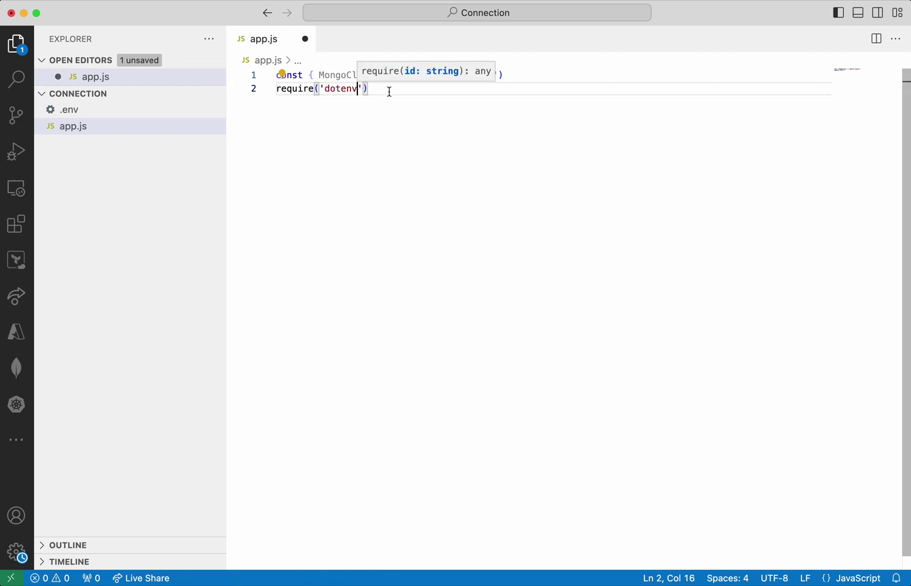
{"action": "left_click", "coordinate": [389, 91]}
{"action": "type", "text": ".config()"}
{"action": "key", "text": "Return"}
{"action": "key", "text": "Return"}
{"action": "type", "text": "const uri = process.env.MONGODB_URI"}
{"action": "key", "text": "Return"}
{"action": "key", "text": "Return"}
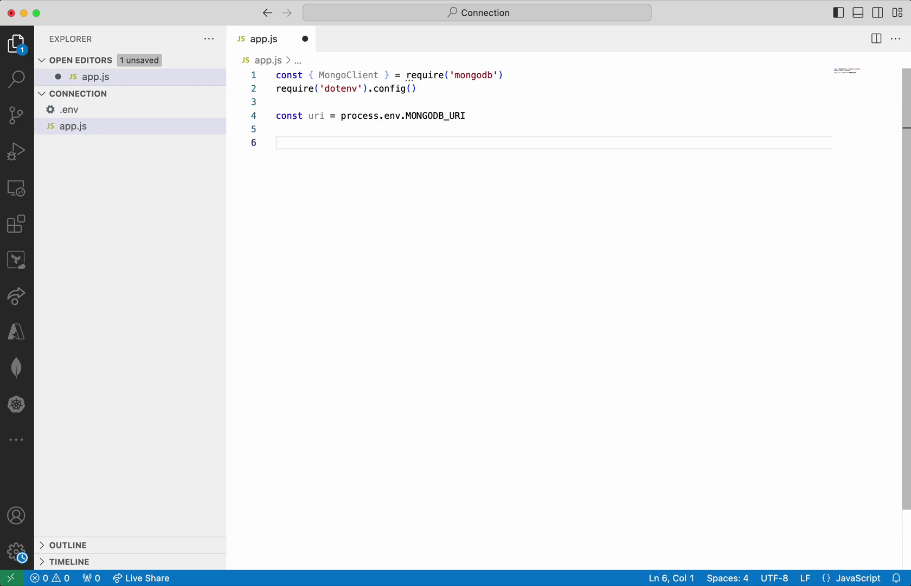
{"action": "type", "text": "const "}
{"action": "type", "text": "client "}
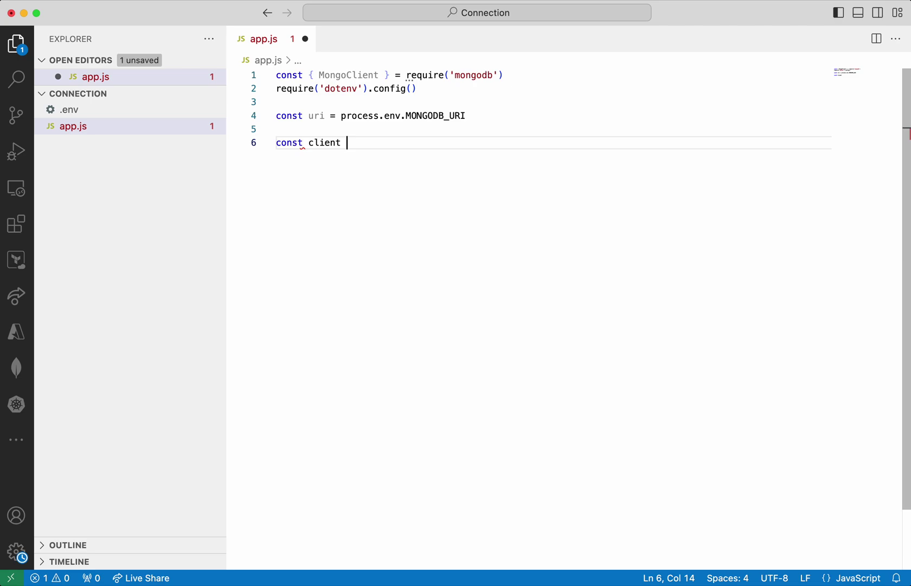
{"action": "type", "text": "= new "}
{"action": "type", "text": "MOn"}
- Add const client = new MongoClient(uri) and an empty async function main()
{"action": "key", "text": "Tab"}
{"action": "type", "text": "("}
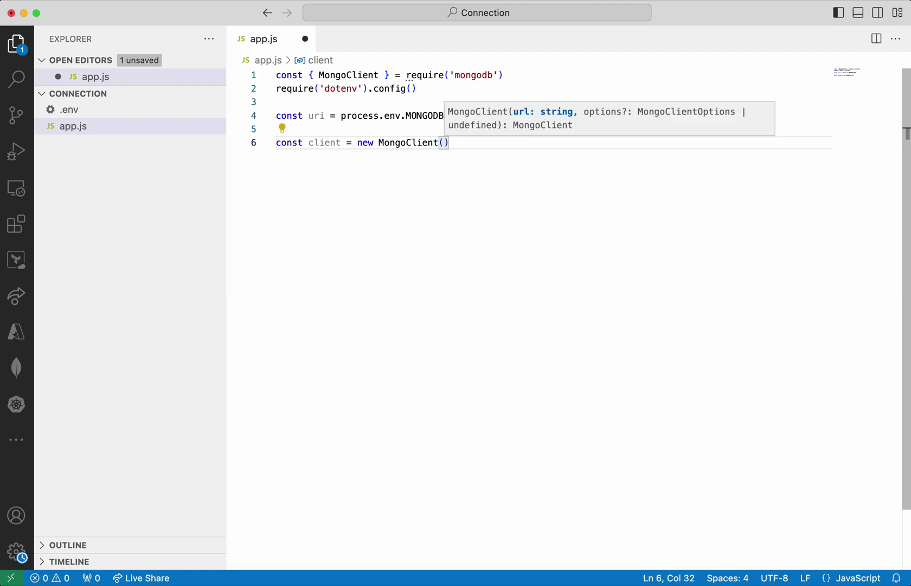
{"action": "type", "text": "uri)"}
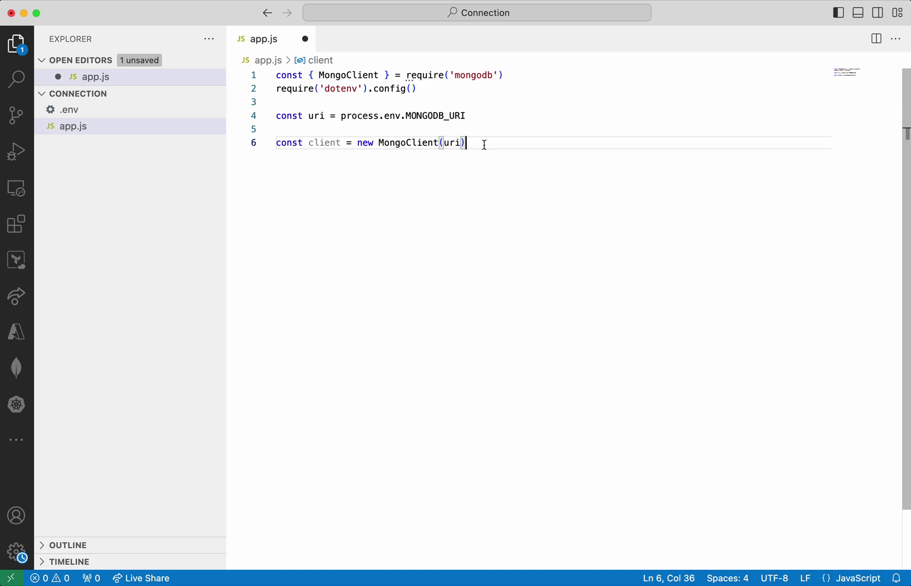
{"action": "key", "text": "Return"}
{"action": "key", "text": "Return"}
{"action": "type", "text": "asy"}
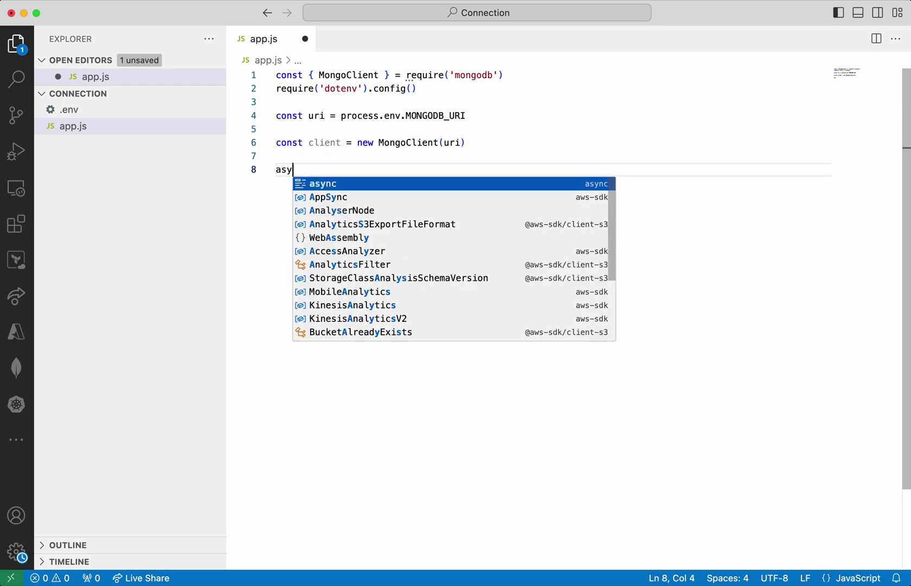
{"action": "type", "text": "nc function main()"}
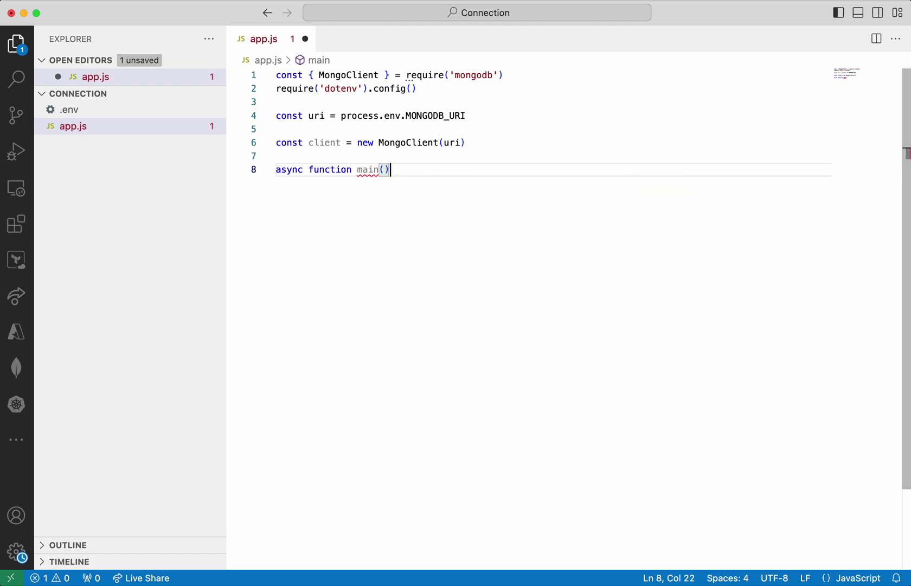
{"action": "type", "text": "{"}
{"action": "key", "text": "Return"}
{"action": "key", "text": "Return"}
{"action": "key", "text": "Up"}
- Inside main, add a try block awaiting client.connect() and logging "Successfully connected to MongoDB"
{"action": "key", "text": "Tab"}
{"action": "type", "text": "try{"}
{"action": "key", "text": "Return"}
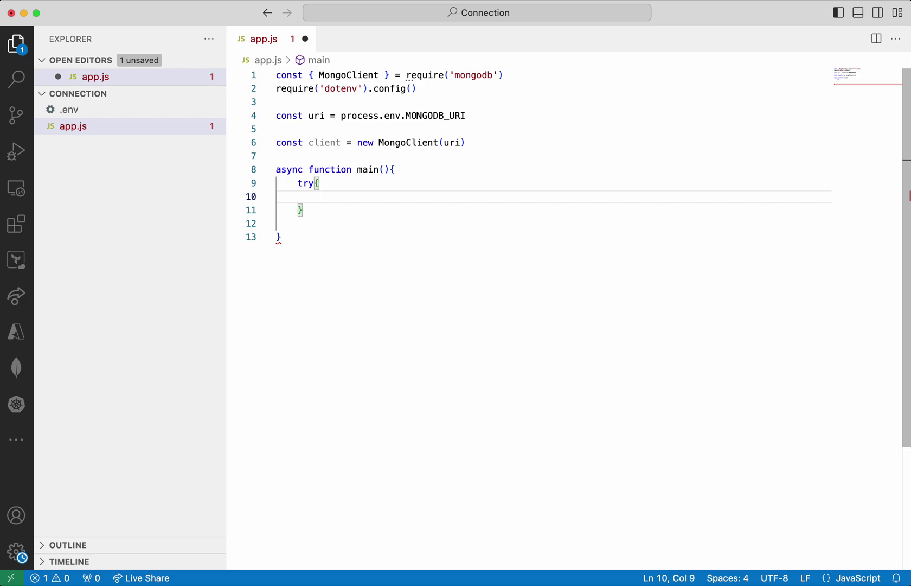
{"action": "type", "text": "await client.conne"}
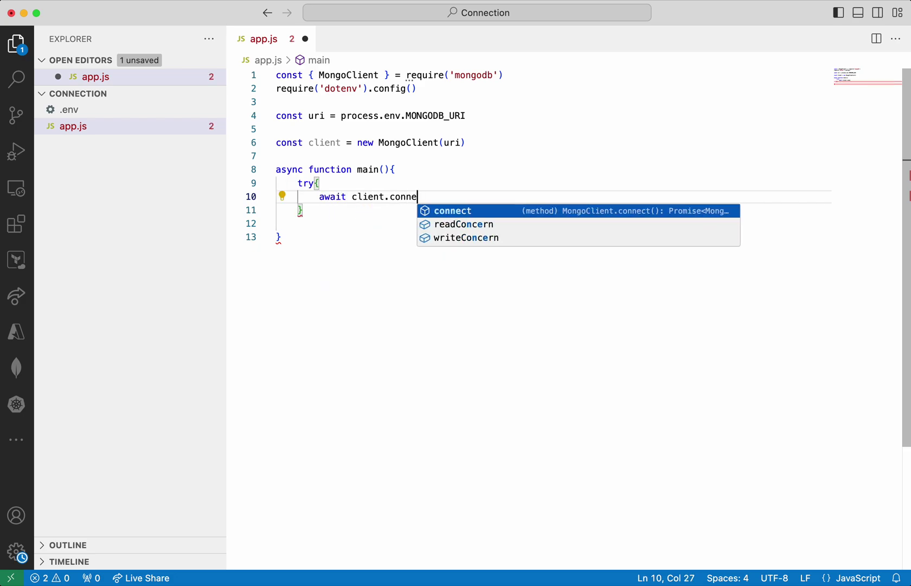
{"action": "type", "text": "ct"}
{"action": "key", "text": "Escape"}
{"action": "type", "text": "("}
{"action": "key", "text": "Right"}
{"action": "key", "text": "Return"}
{"action": "type", "text": "c"}
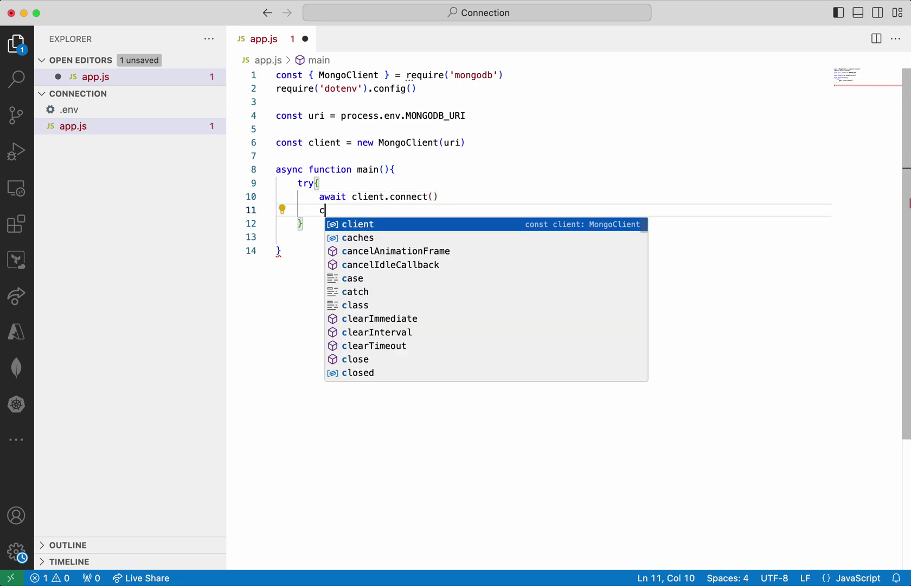
{"action": "type", "text": "onsole.log(\"Successfully connected to "}
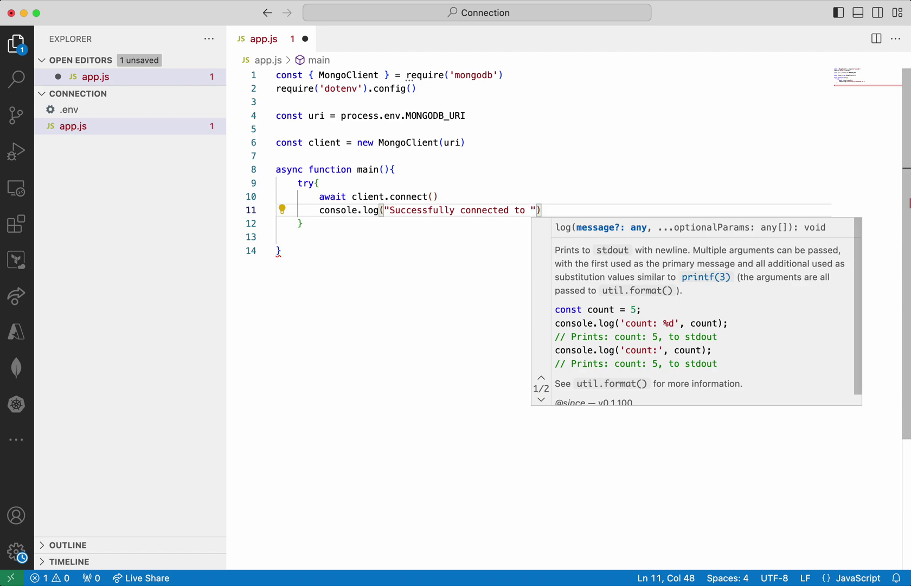
{"action": "type", "text": "MongoDB"}
{"action": "key", "text": "End"}
{"action": "key", "text": "Return"}
{"action": "key", "text": "Return"}
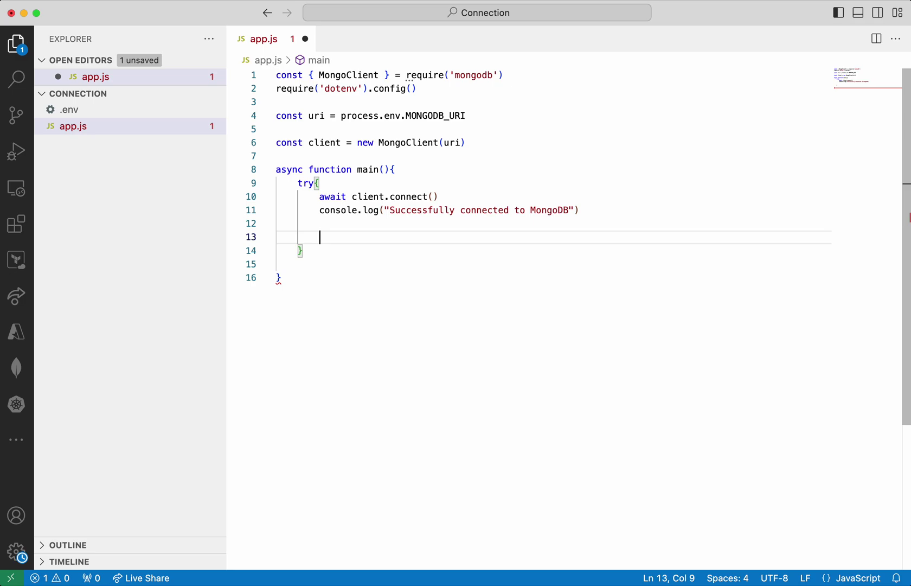
{"action": "type", "text": "const"}
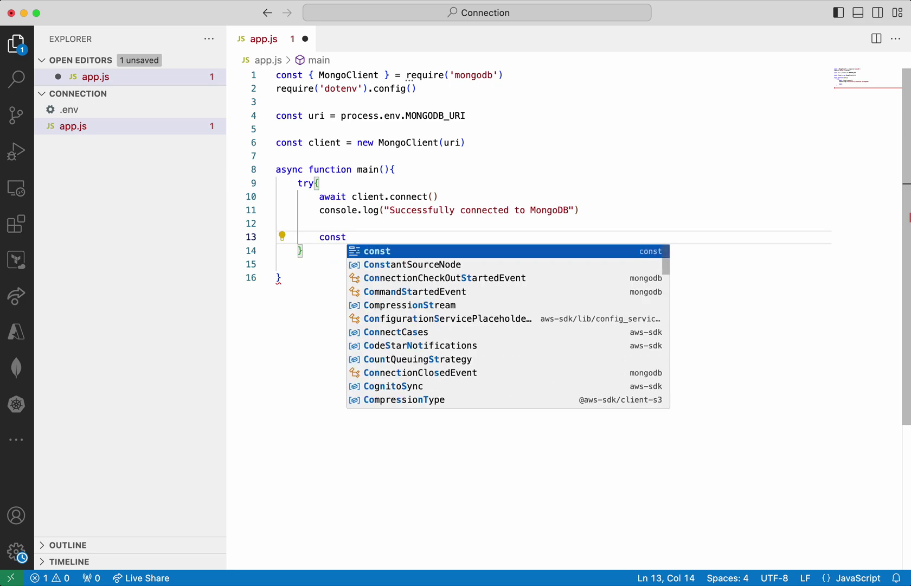
{"action": "type", "text": " dbs "}
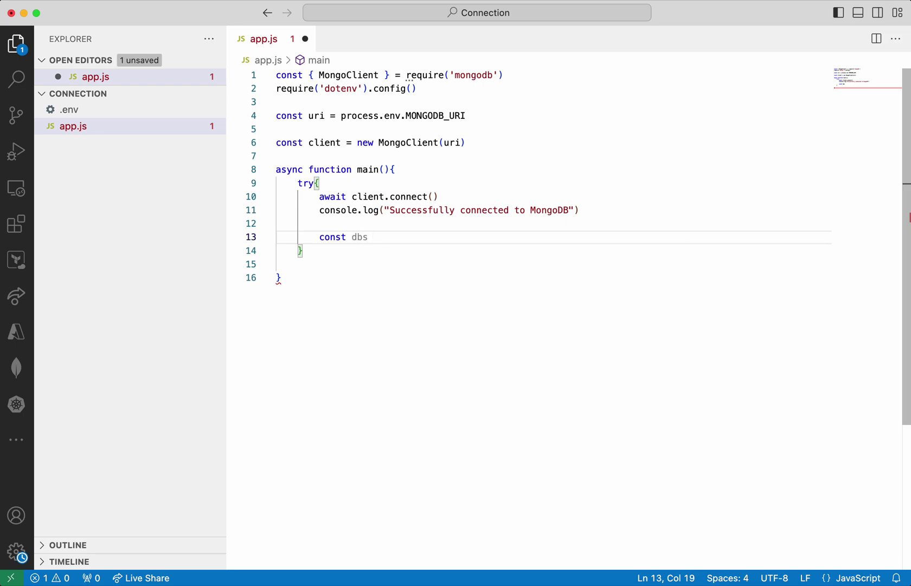
{"action": "type", "text": "= "}
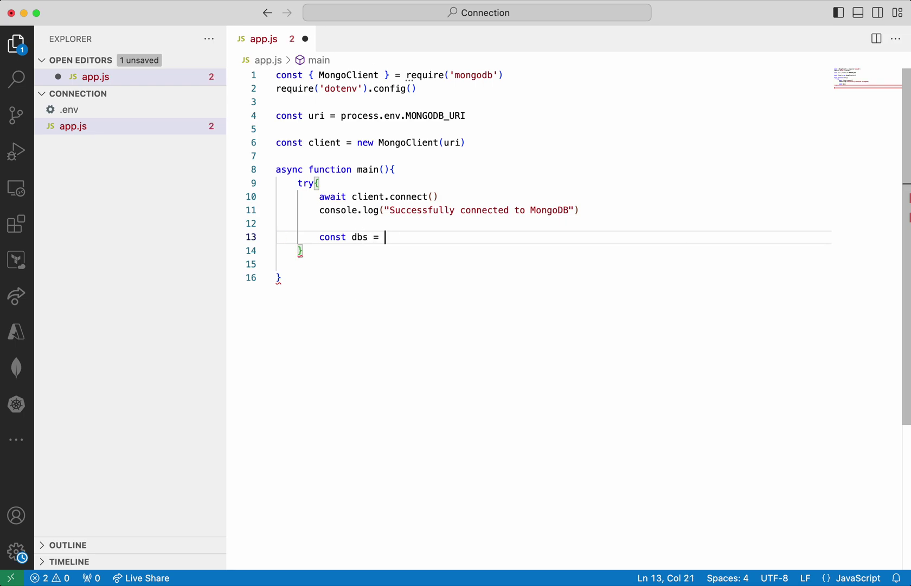
{"action": "type", "text": "await "}
{"action": "type", "text": "client.db().admin().listD"}
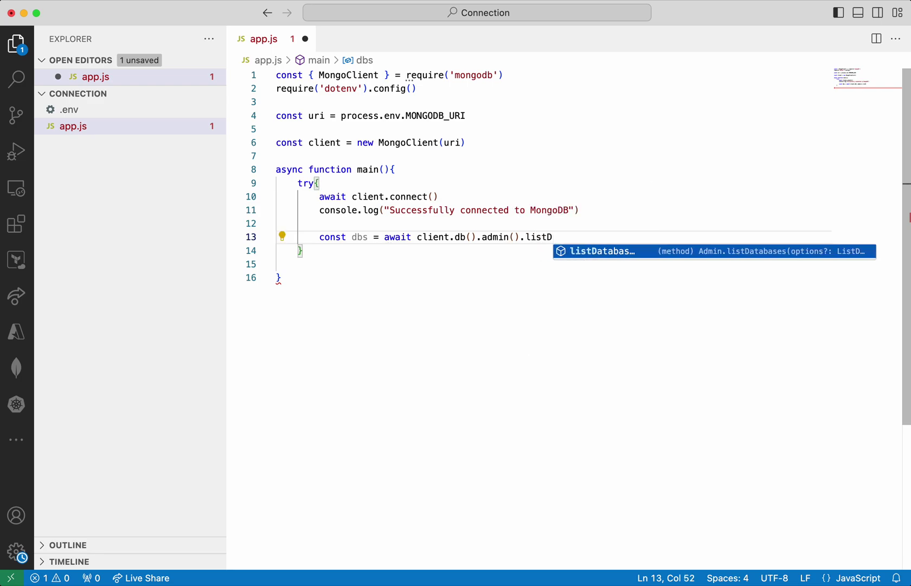
- Add const dbs = await client.db().admin().listDatabases() and console.table(dbs.databases)
{"action": "key", "text": "Tab"}
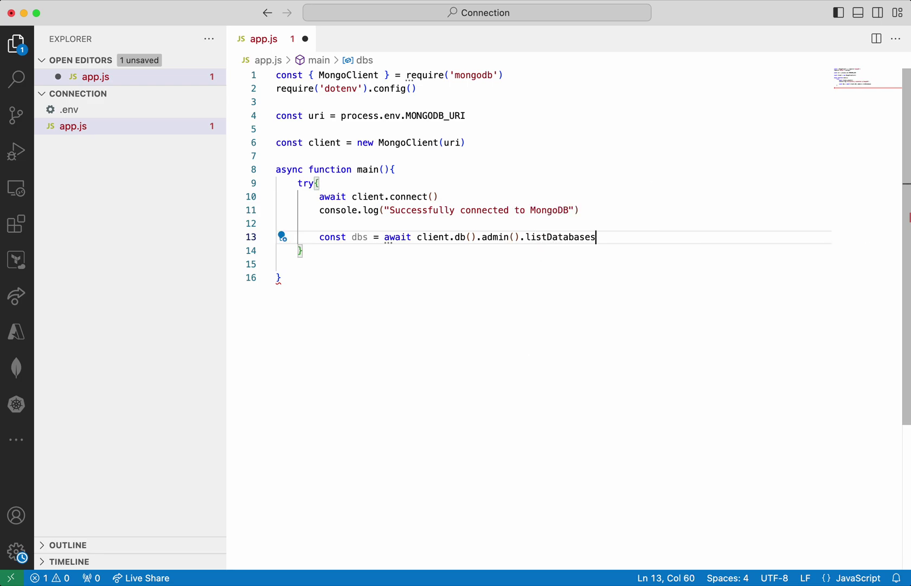
{"action": "type", "text": "()"}
{"action": "key", "text": "Return"}
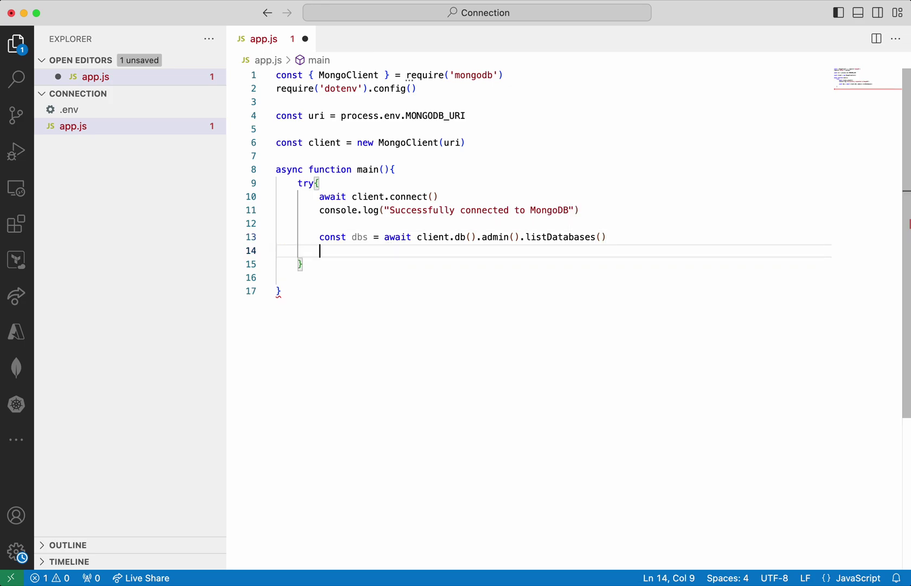
{"action": "type", "text": "console.table("}
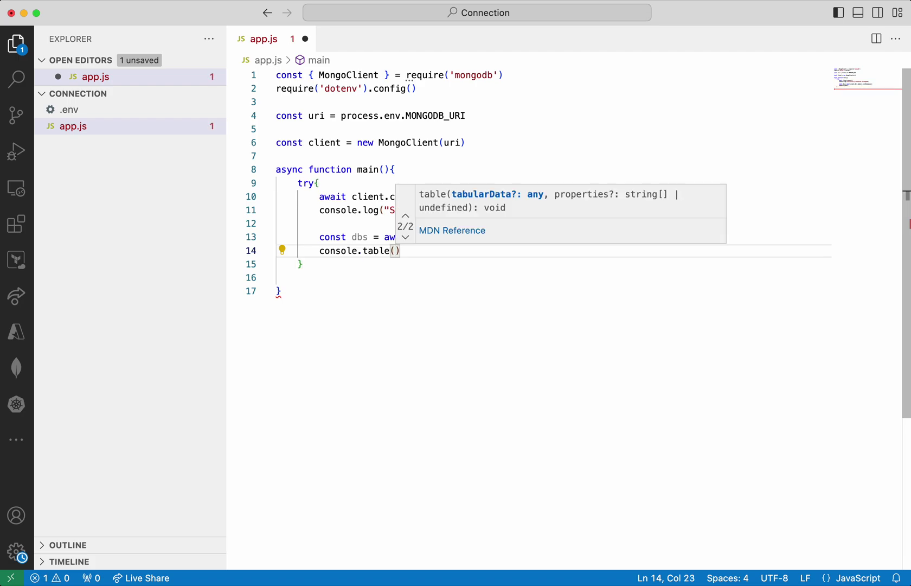
{"action": "type", "text": "dbs.databases"}
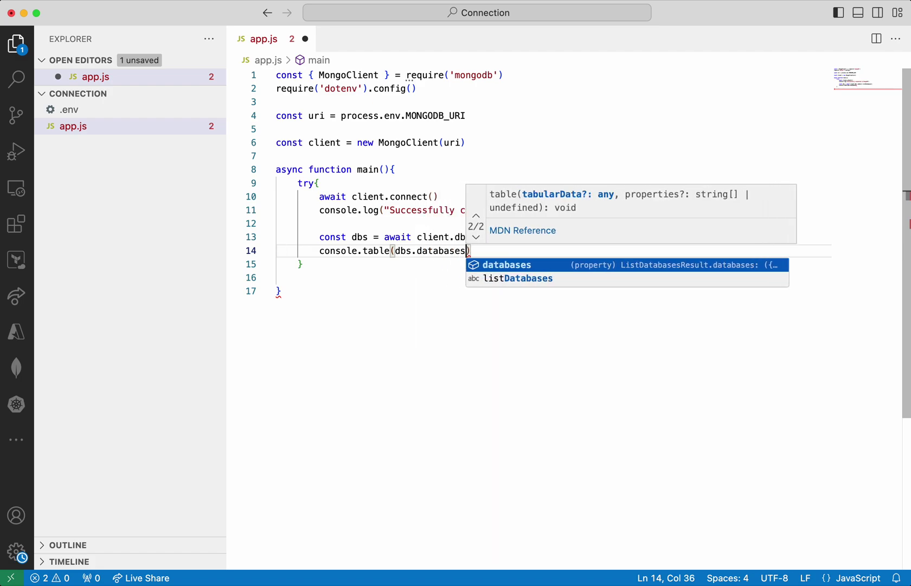
{"action": "left_click", "coordinate": [585, 311]}
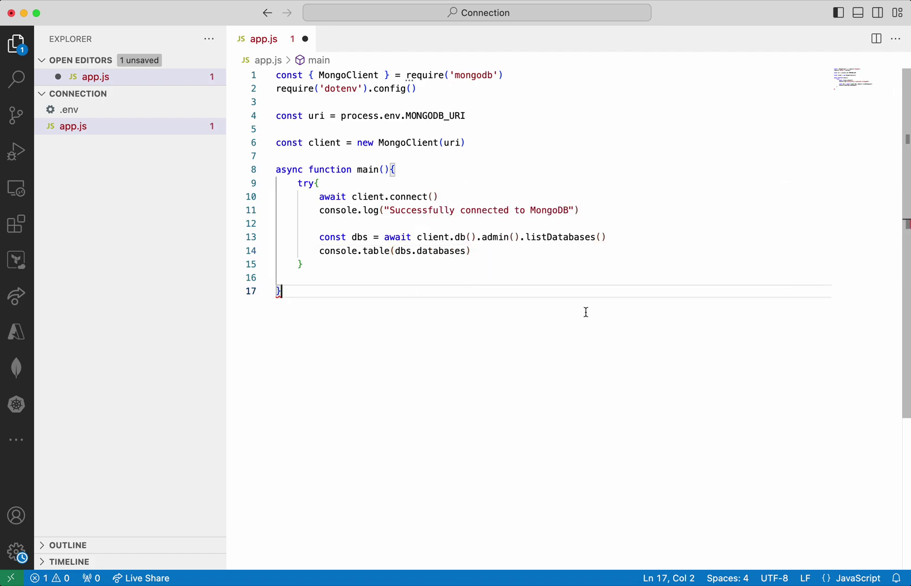
- Add a catch block logging console.error(error) and a finally block calling client.close()
{"action": "left_click", "coordinate": [332, 266]}
{"action": "type", "text": "c"}
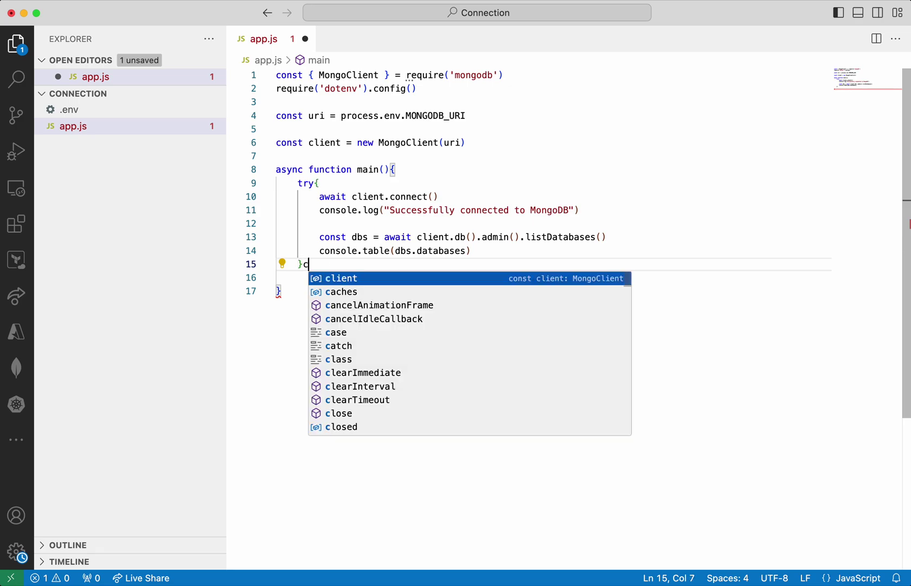
{"action": "type", "text": "atch"}
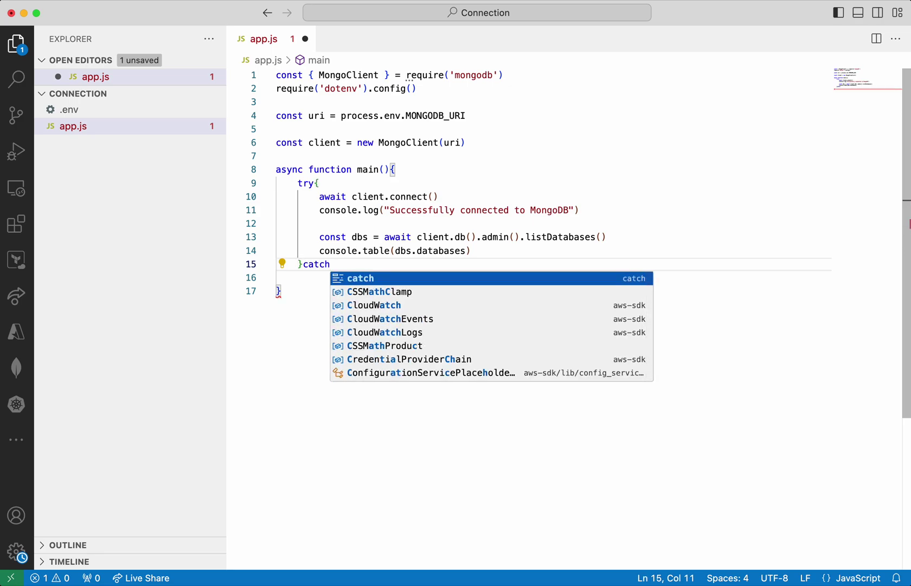
{"action": "type", "text": "(error"}
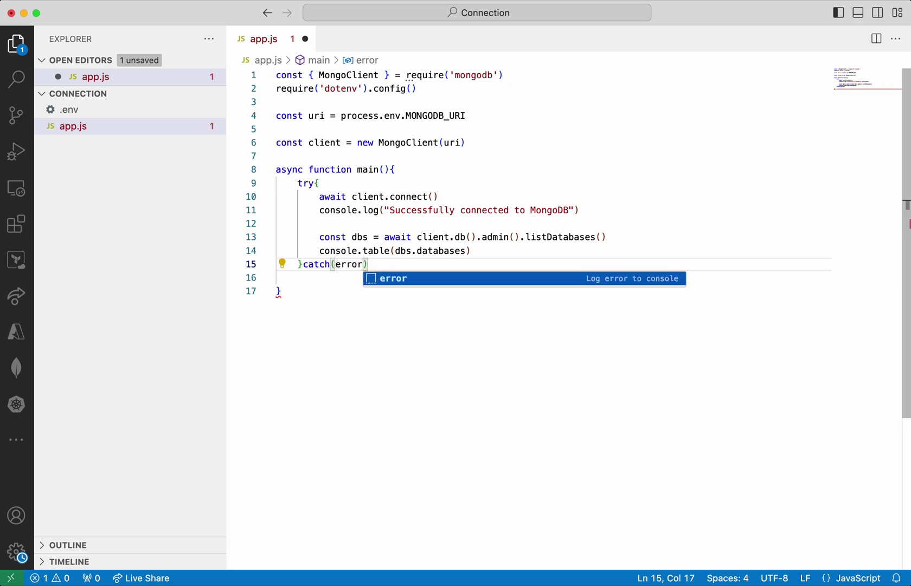
{"action": "type", "text": "){"}
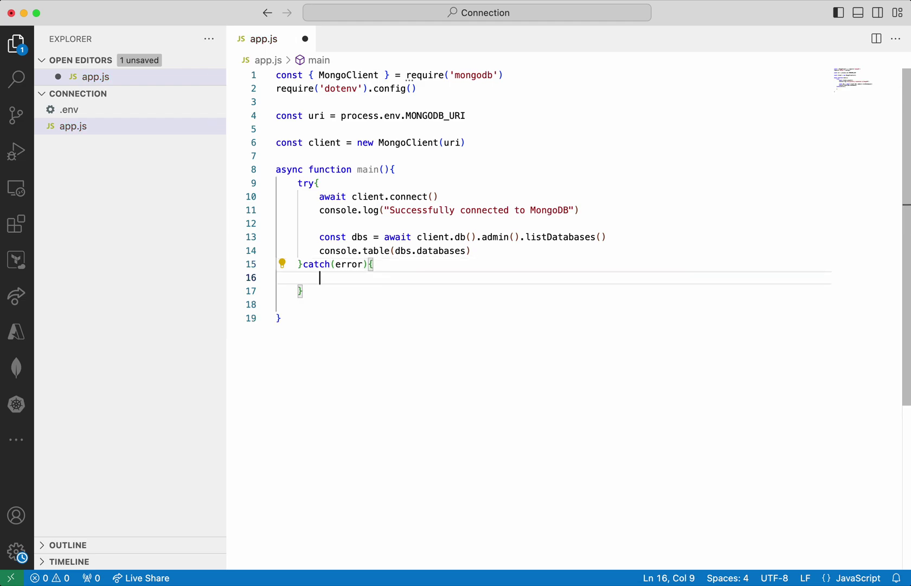
{"action": "type", "text": "console"}
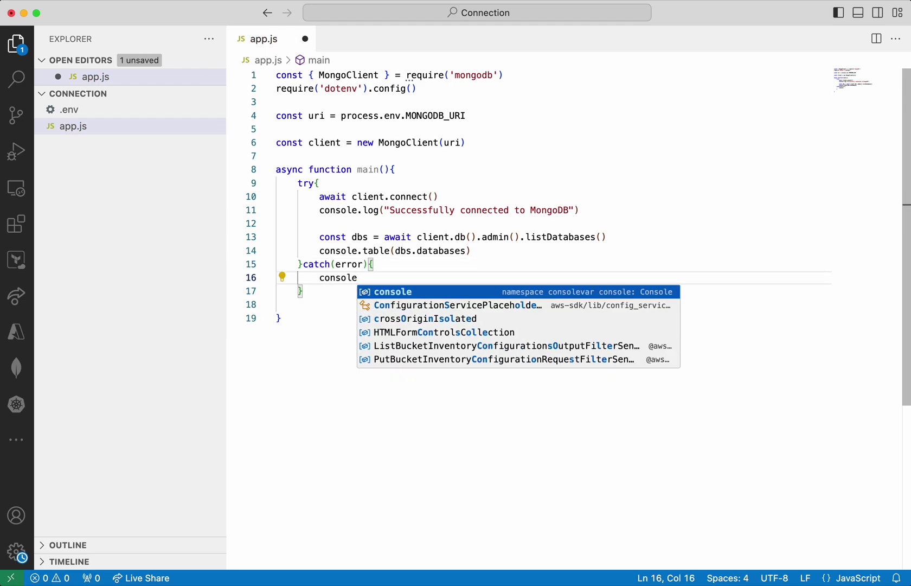
{"action": "type", "text": ".error"}
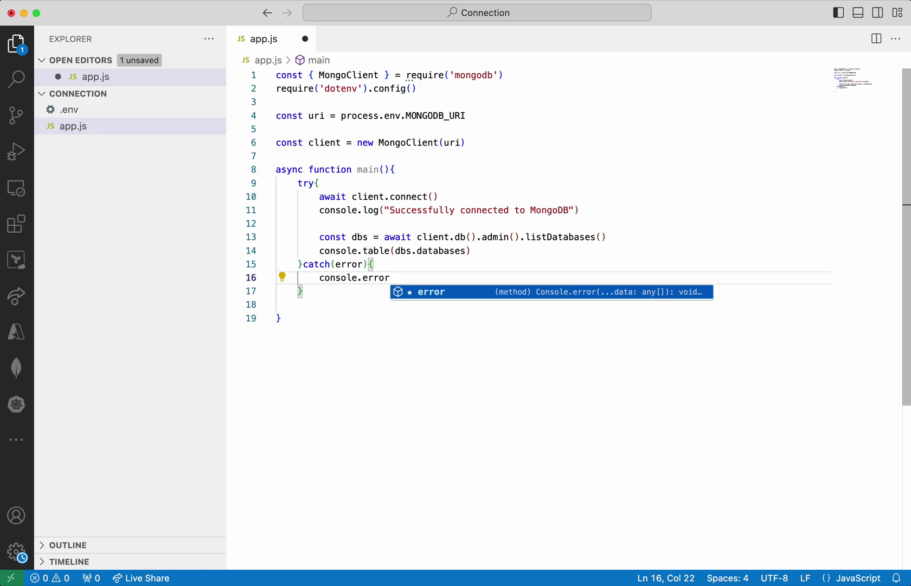
{"action": "type", "text": "(error"}
{"action": "key", "text": "Escape"}
{"action": "key", "text": "Down"}
{"action": "type", "text": "finally{"}
{"action": "key", "text": "Return"}
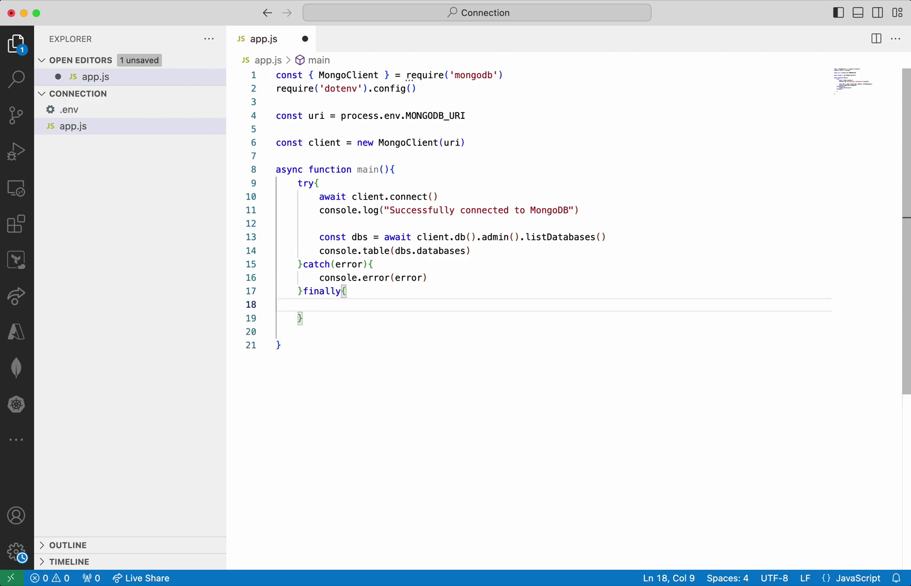
{"action": "type", "text": "client.close("}
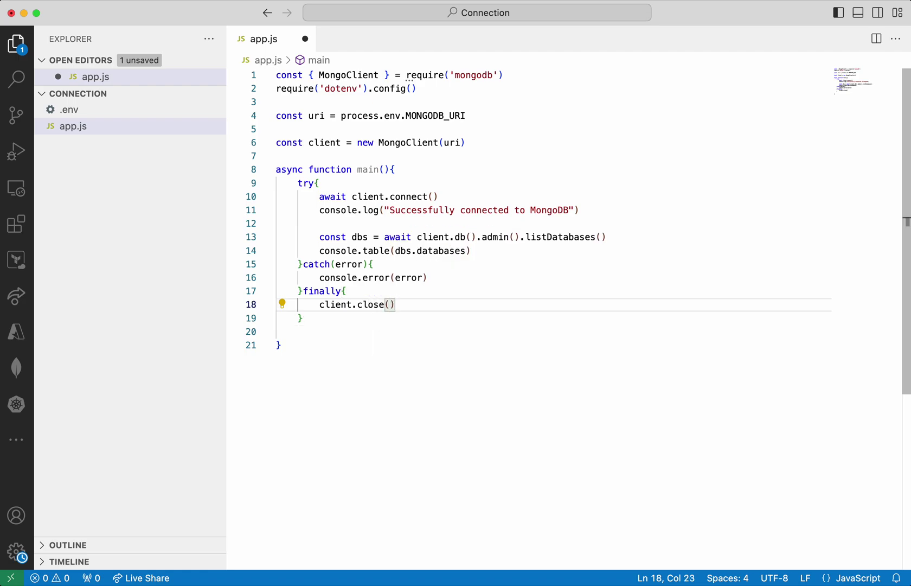
{"action": "key", "text": "Escape"}
{"action": "left_click", "coordinate": [314, 342]}
{"action": "key", "text": "Return"}
{"action": "key", "text": "Return"}
{"action": "type", "text": "main()"}
- Chain .catch(console.error) and .finally(client.close()) onto main() and save app.js
{"action": "key", "text": "Return"}
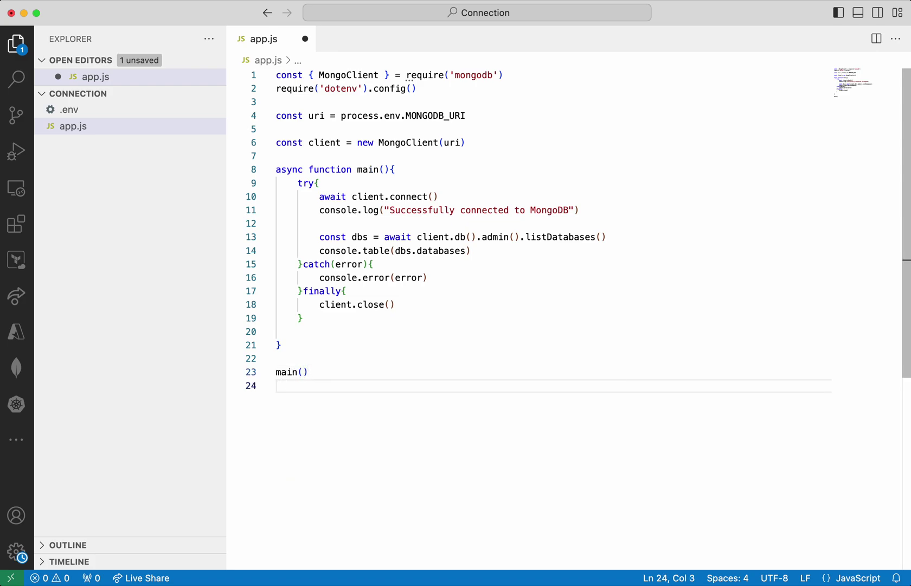
{"action": "type", "text": ".catch(console.error"}
{"action": "key", "text": "Escape"}
{"action": "key", "text": "Right"}
{"action": "key", "text": "Return"}
{"action": "type", "text": ".finally"}
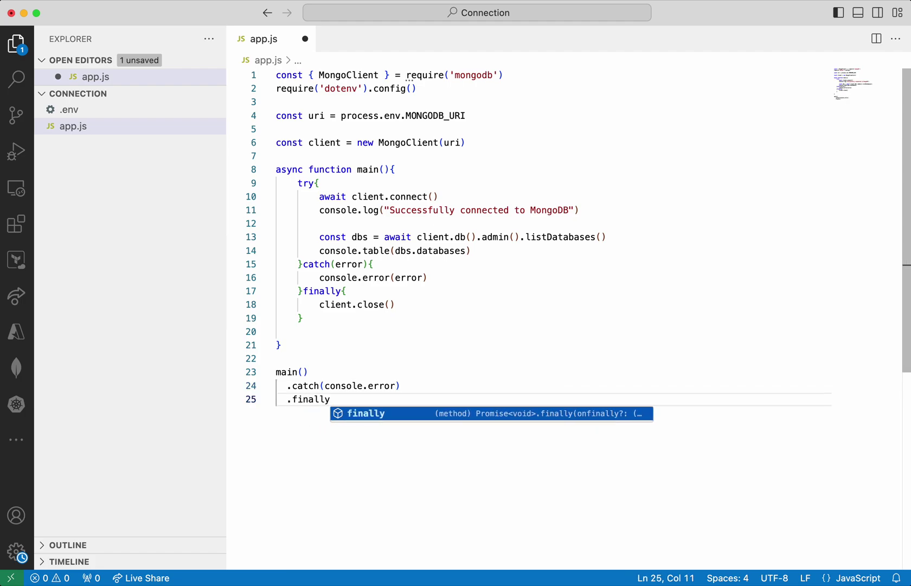
{"action": "type", "text": "("}
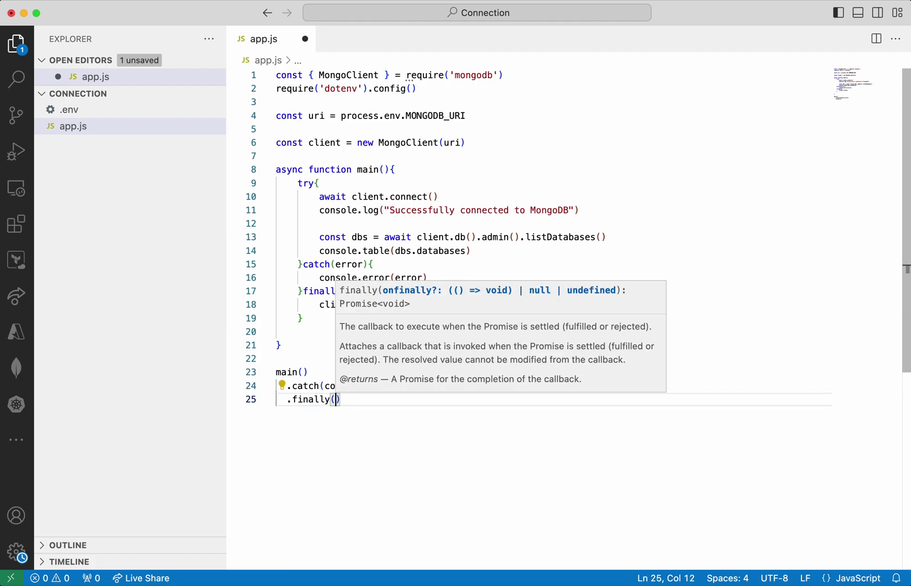
{"action": "type", "text": "client.close"}
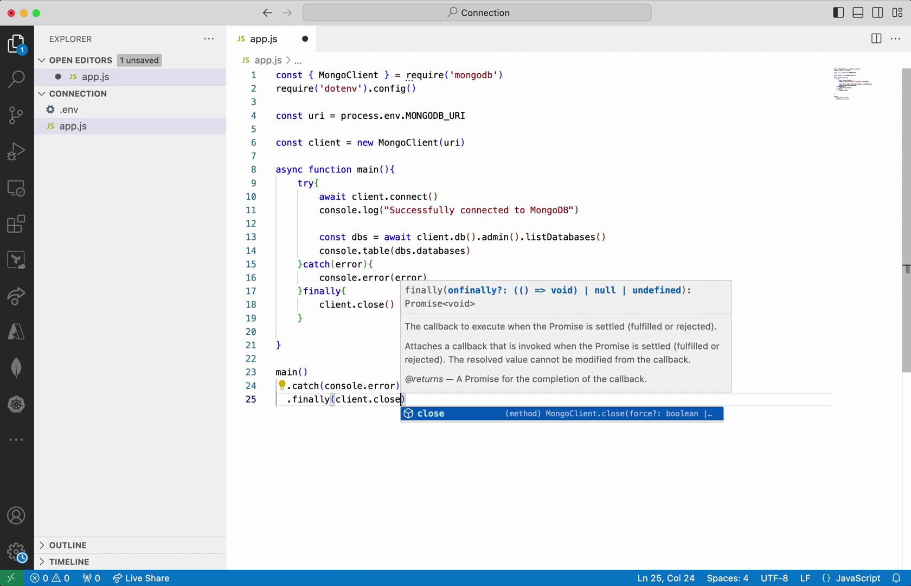
{"action": "type", "text": "()"}
{"action": "key", "text": "Escape"}
{"action": "key", "text": "Right"}
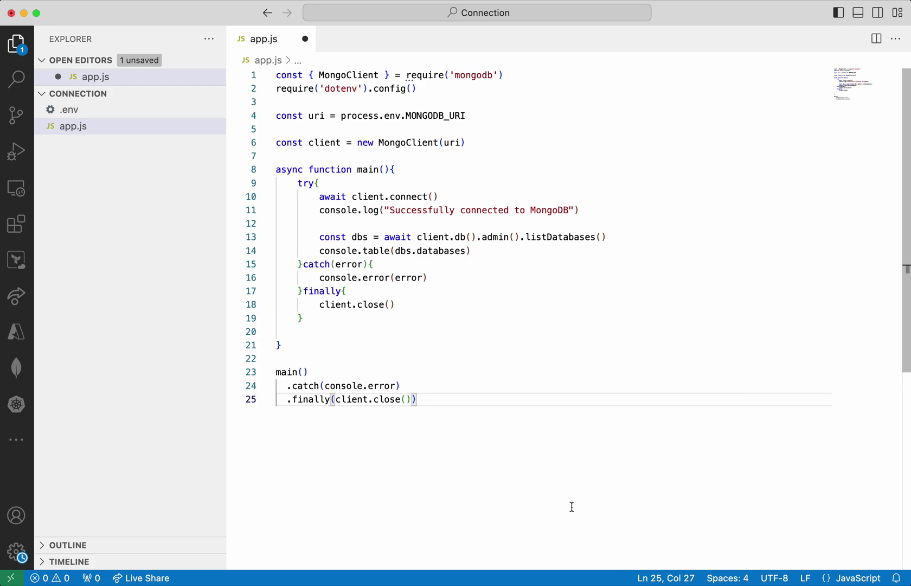
{"action": "key", "text": "super+s"}
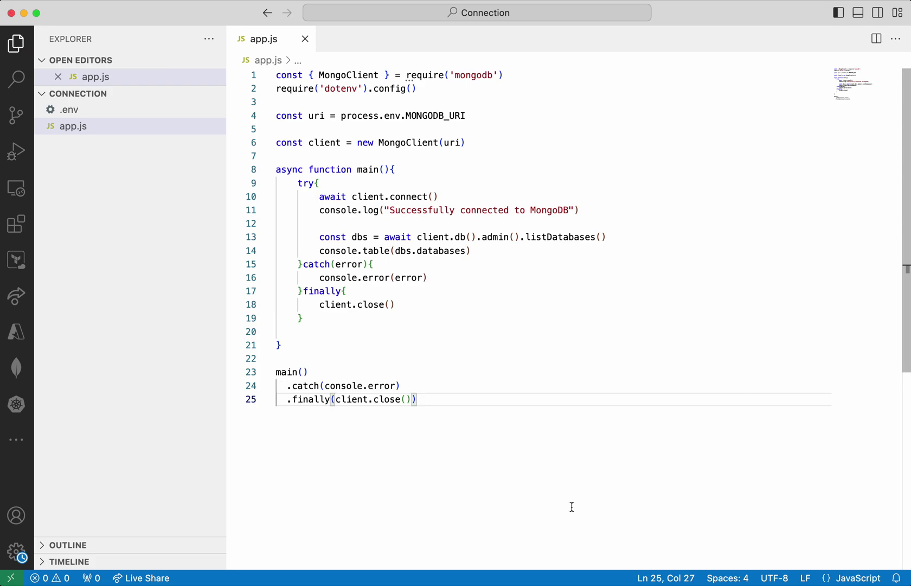
- Run node app.js in a new terminal and enlarge the panel to view the databases table
{"action": "left_click", "coordinate": [214, 3]}
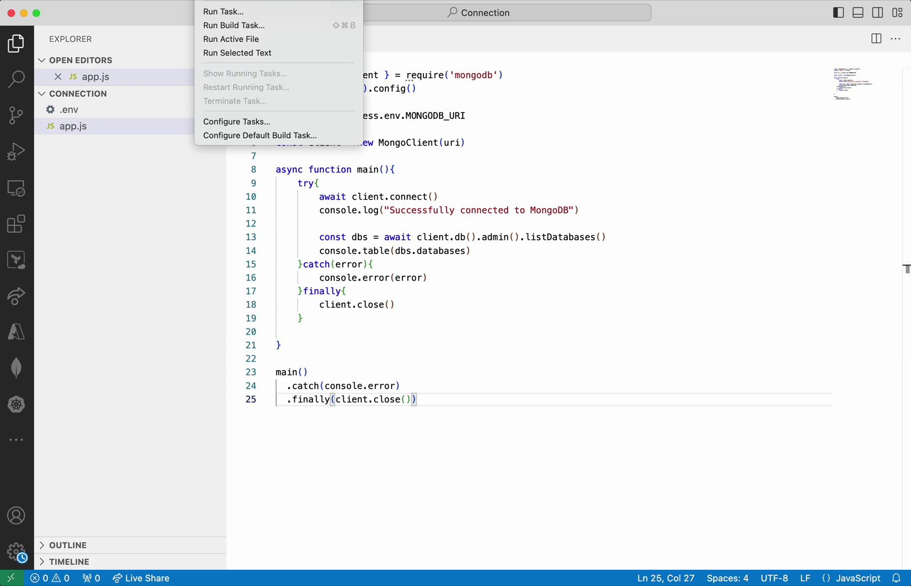
{"action": "key", "text": "ctrl+grave"}
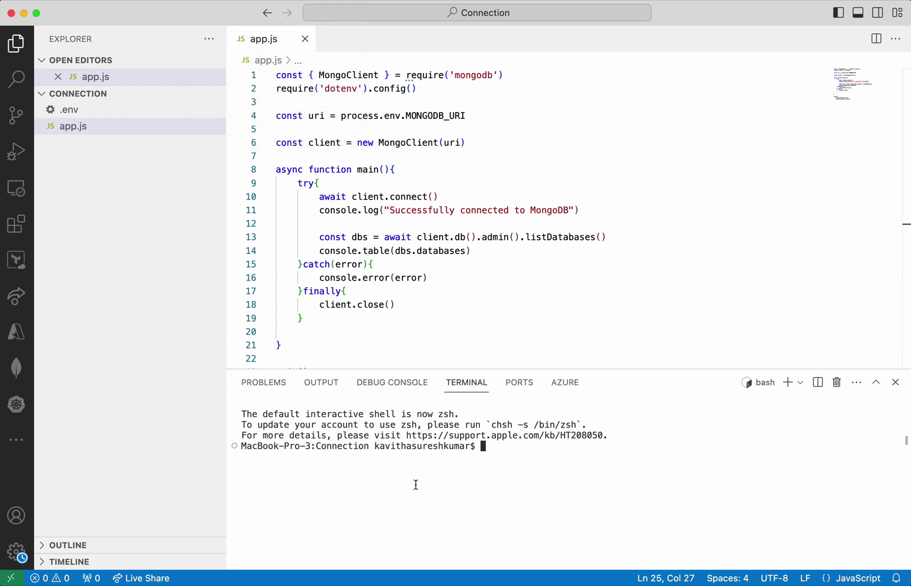
{"action": "type", "text": "node app"}
{"action": "type", "text": ".js"}
{"action": "key", "text": "Return"}
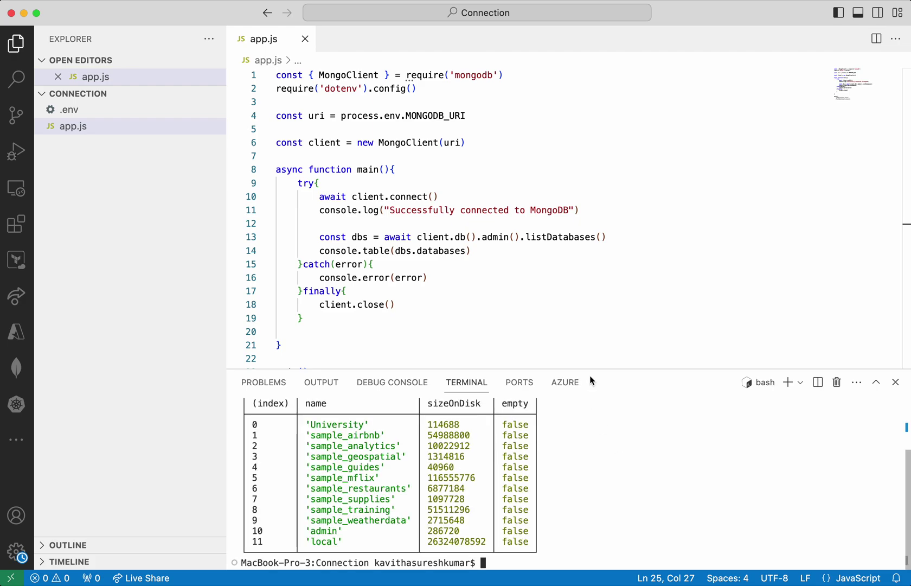
{"action": "left_click_drag", "start_coordinate": [590, 370], "coordinate": [594, 254]}
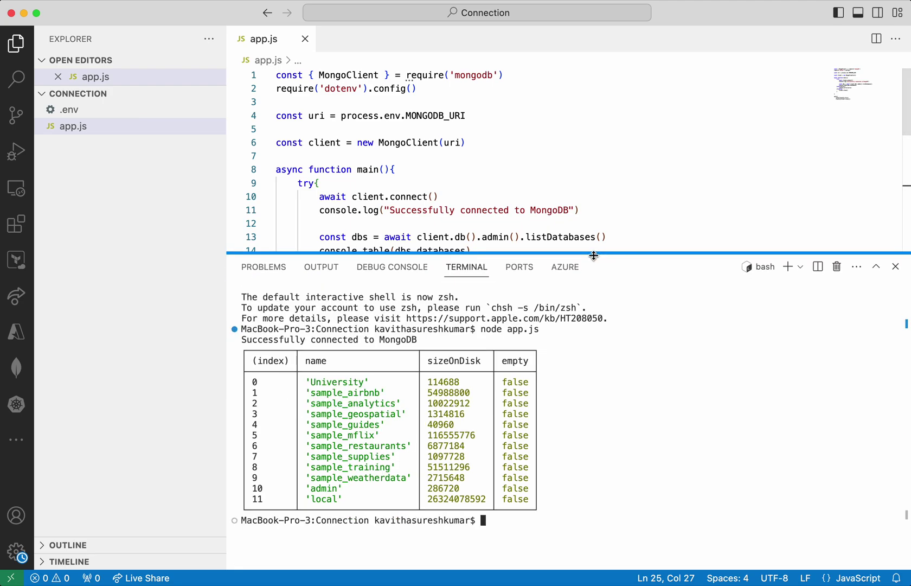